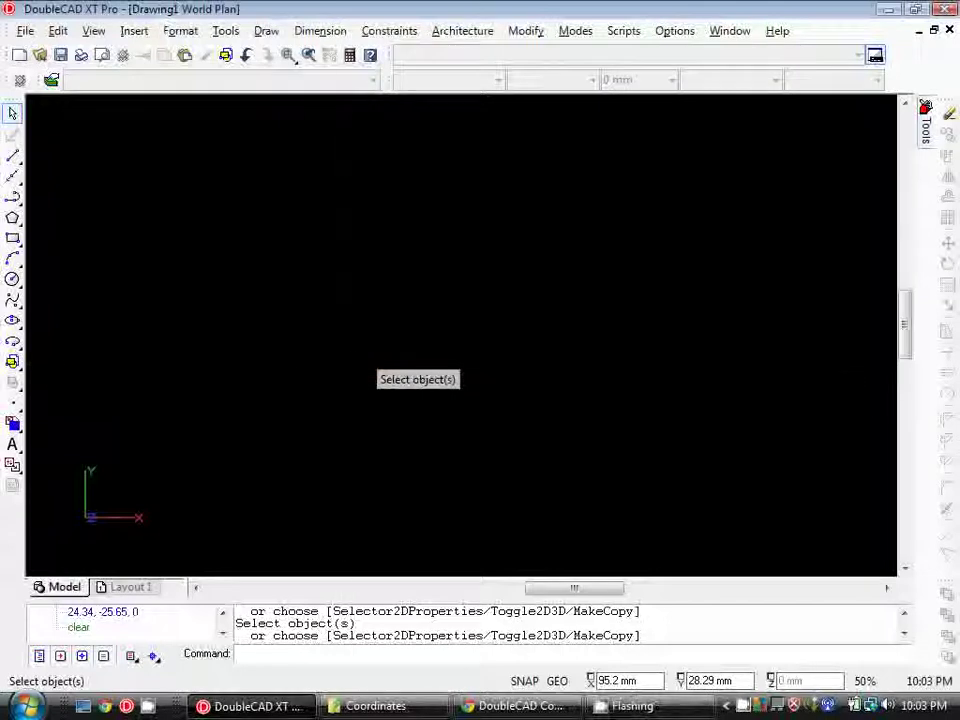
- Show the floating Coord System toolbar and switch point entry to absolute coordinates
double_click(11, 508)
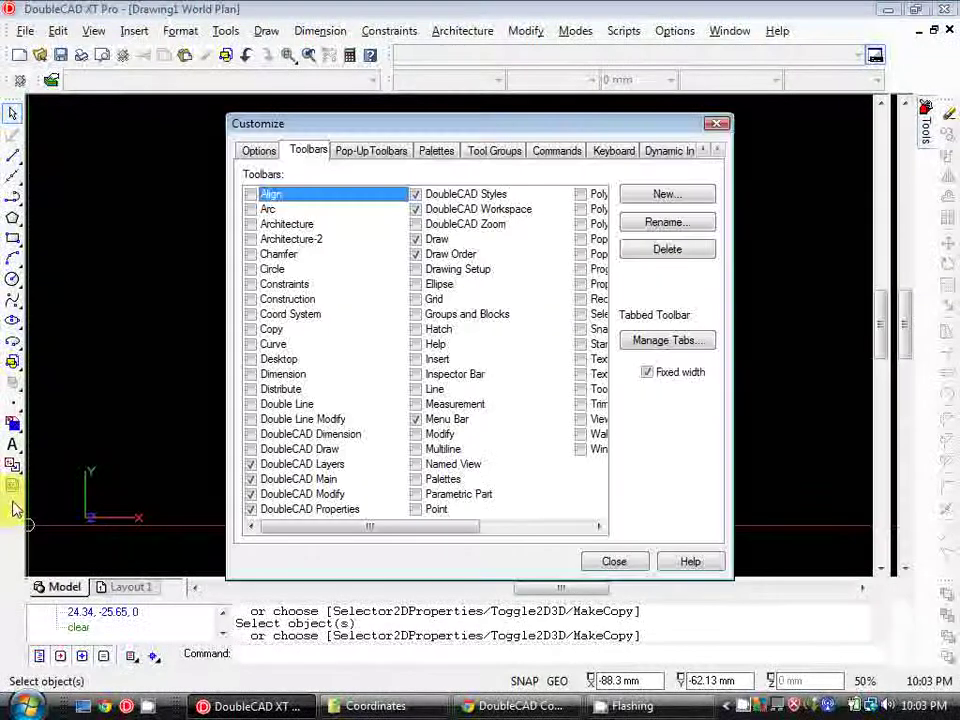
click(251, 315)
click(616, 561)
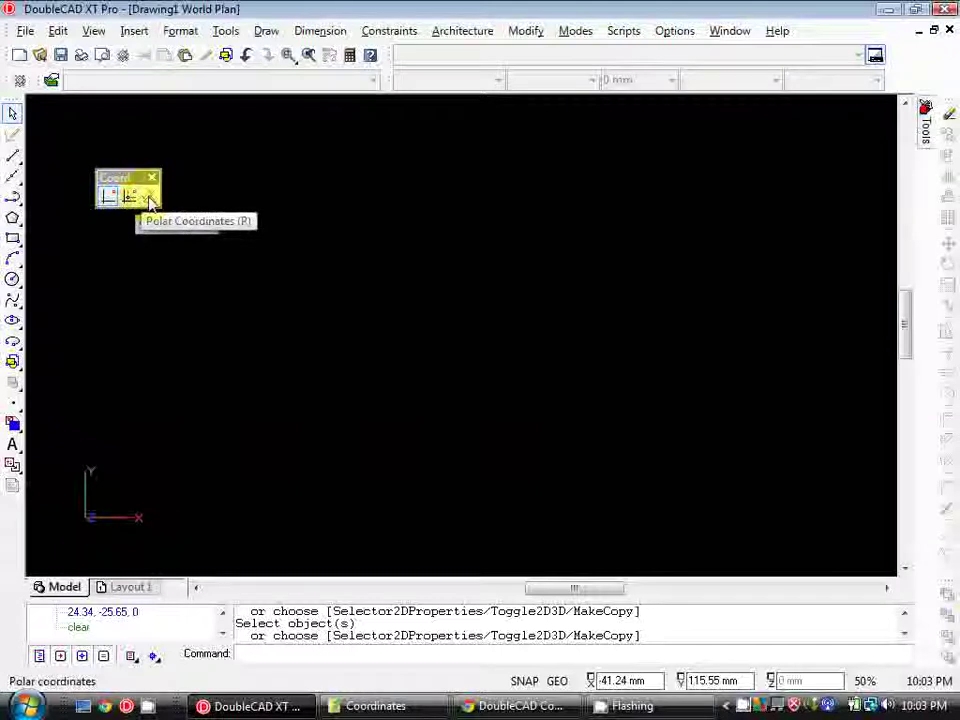
click(108, 196)
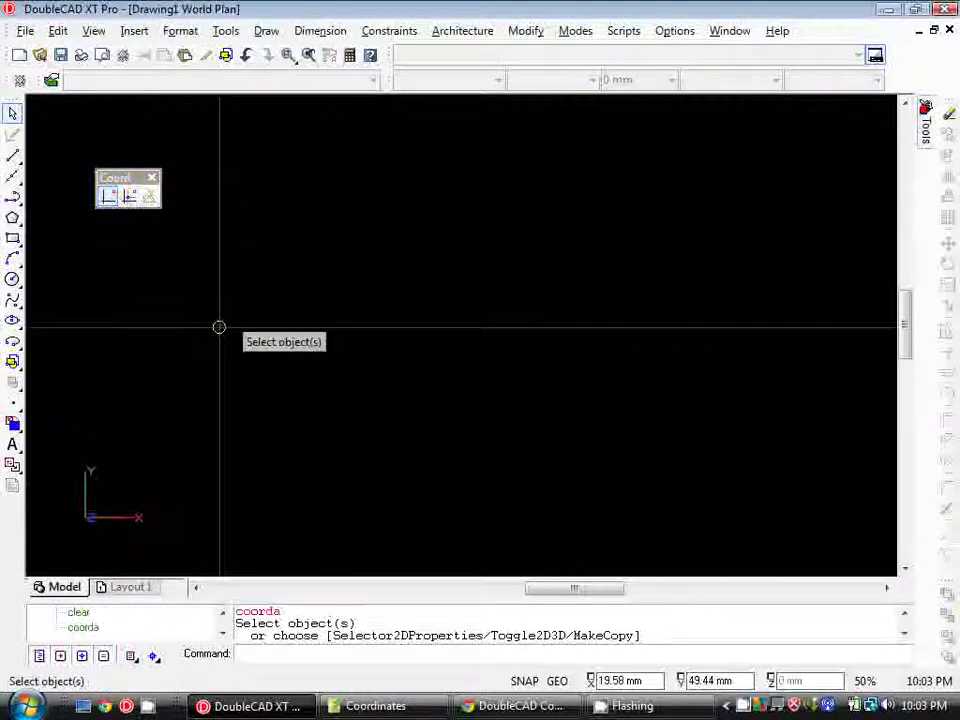
- Draw a circle centred at 0,0 with its radius picked on screen
click(18, 154)
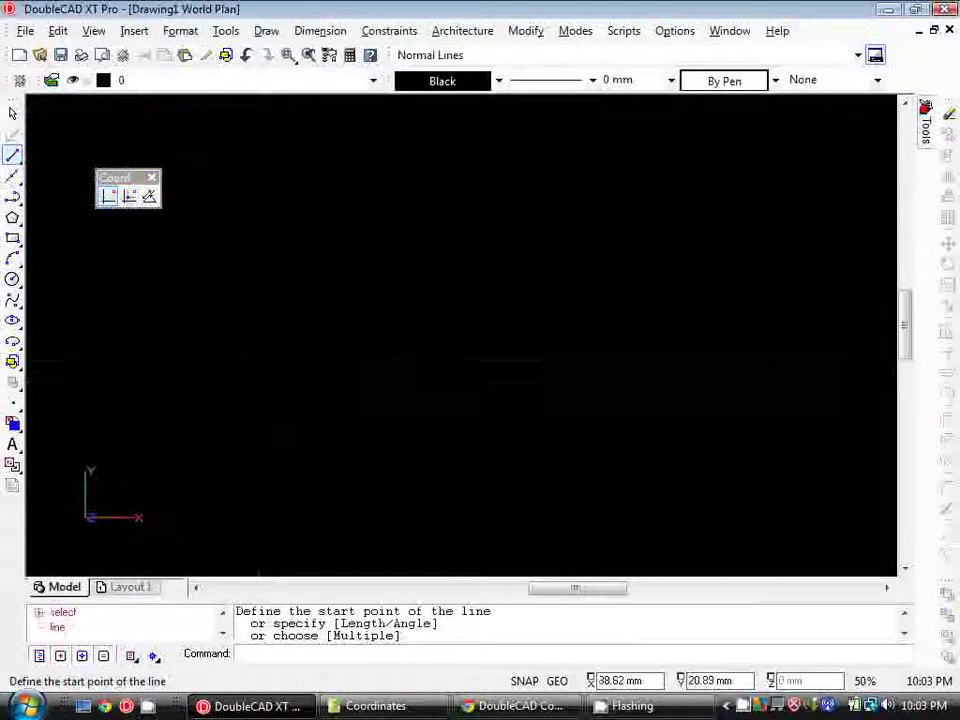
scroll(242, 396, down, 2)
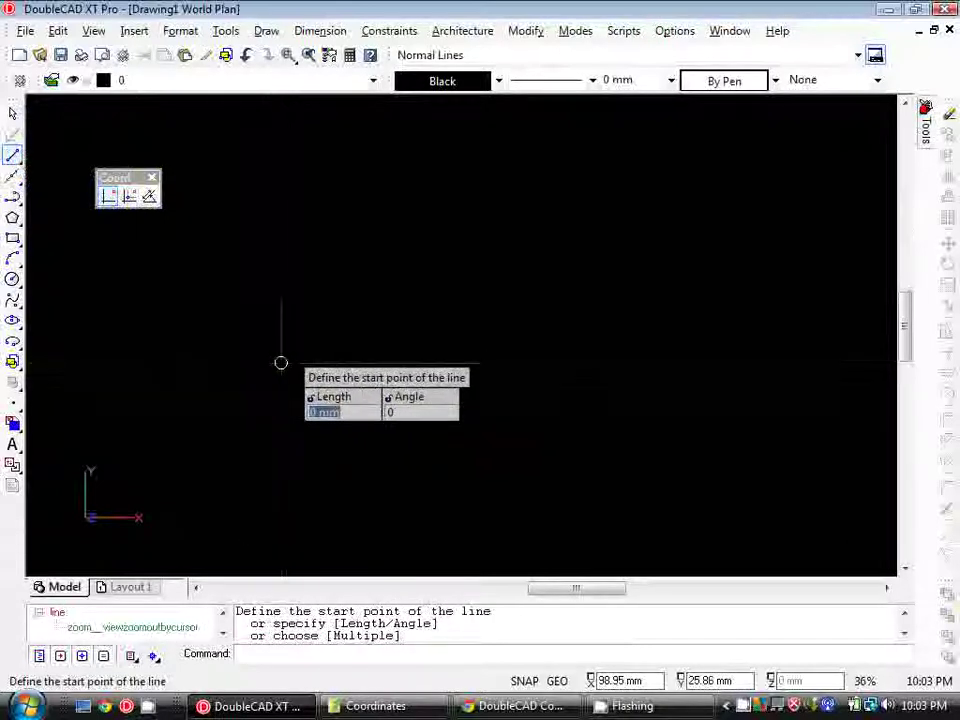
click(12, 280)
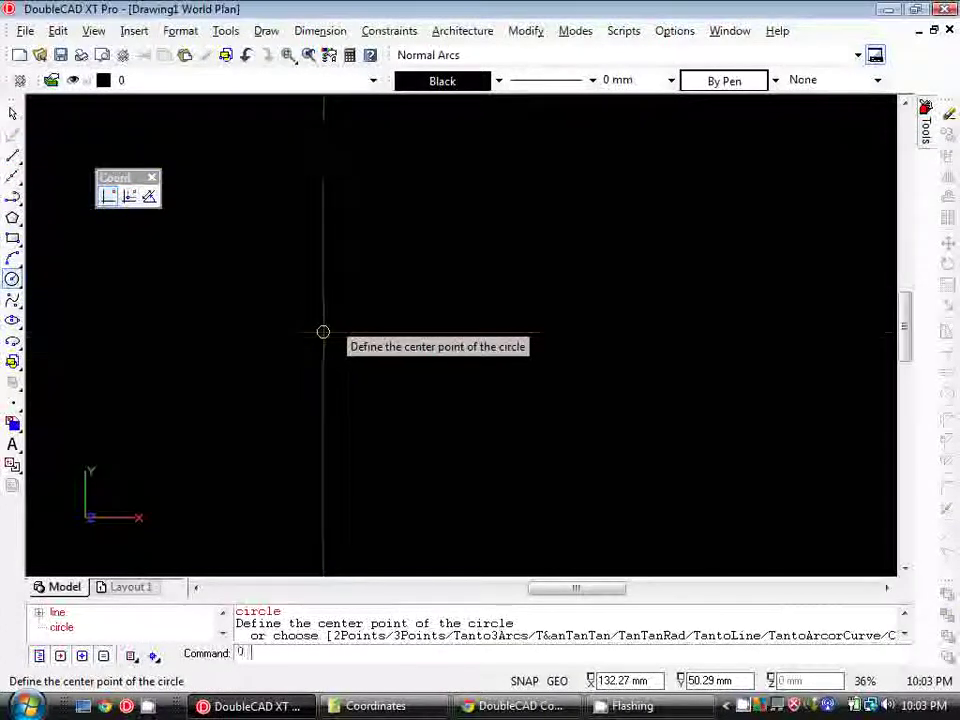
text(0,0)
key(Return)
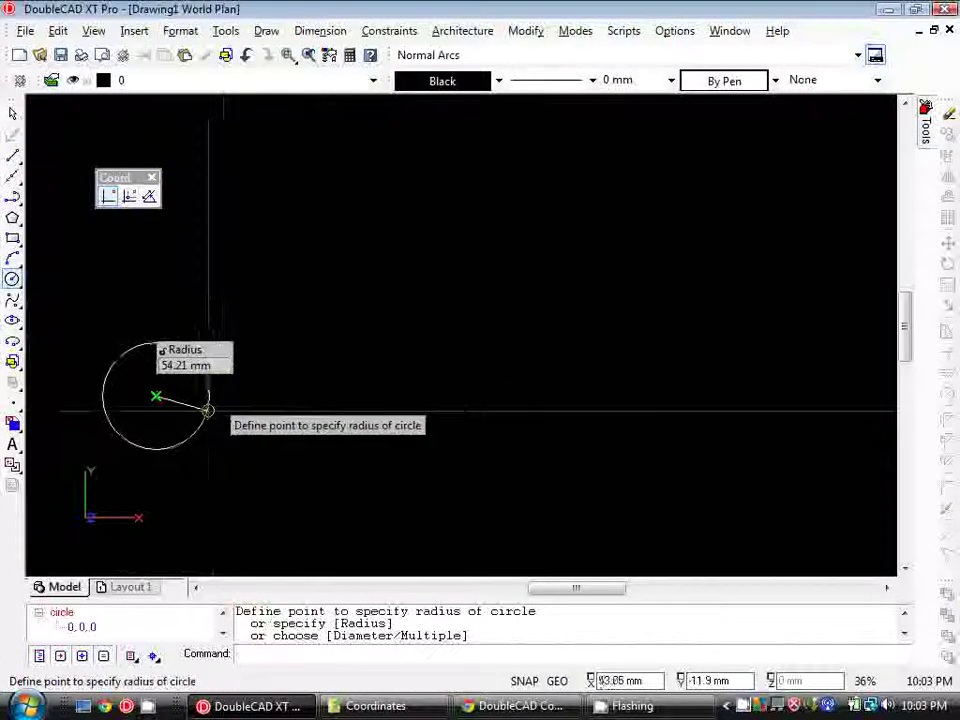
click(193, 416)
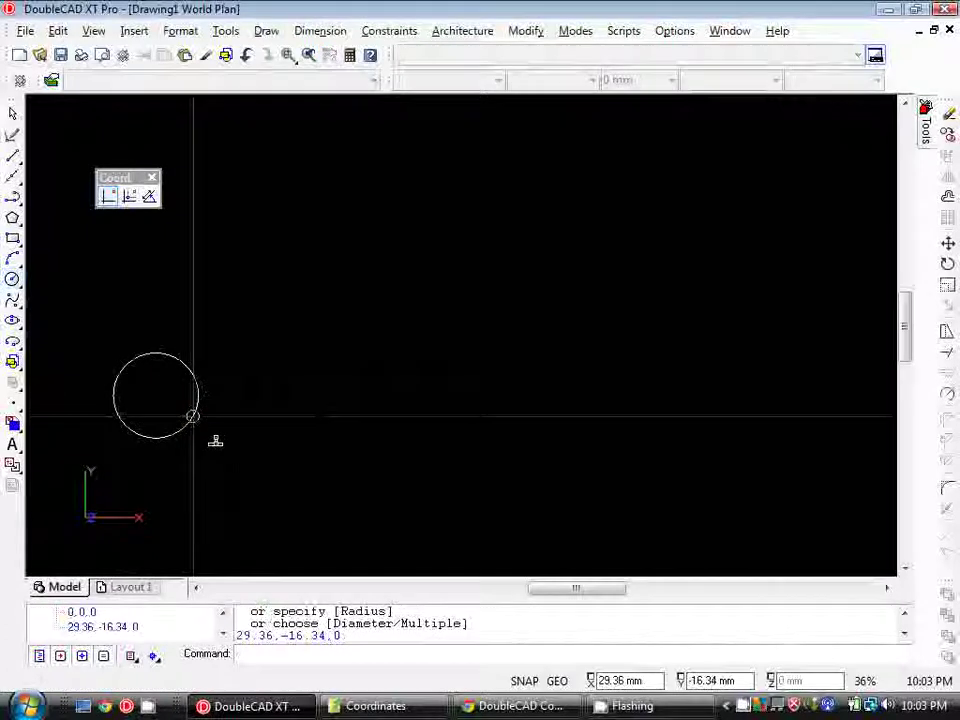
click(13, 157)
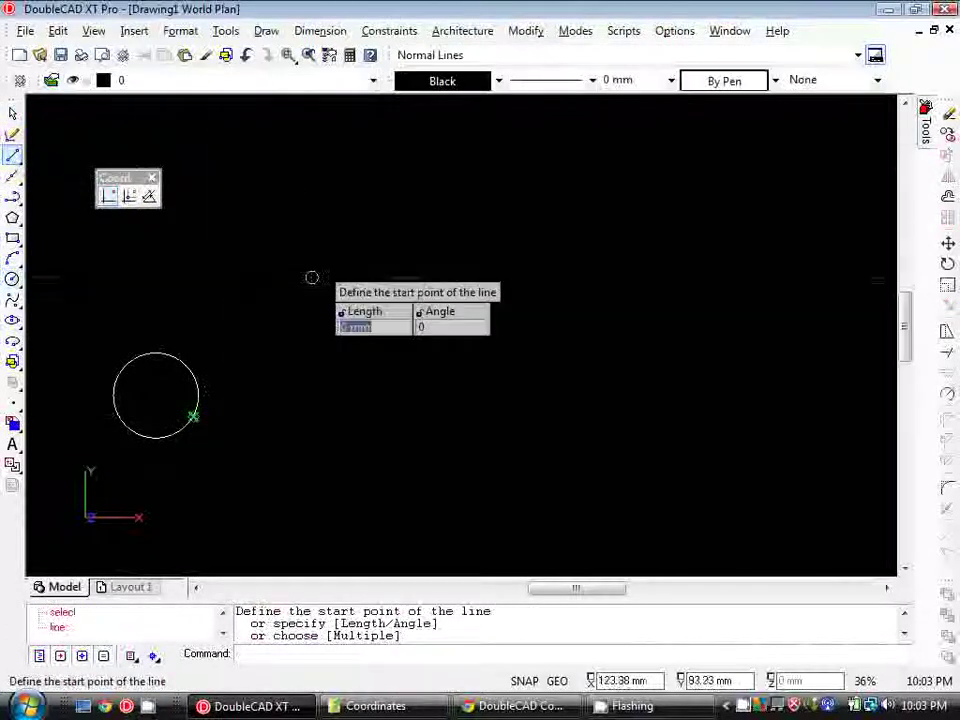
- Draw a horizontal line from 0,0 out to the right of the circle's centre
text(0,0)
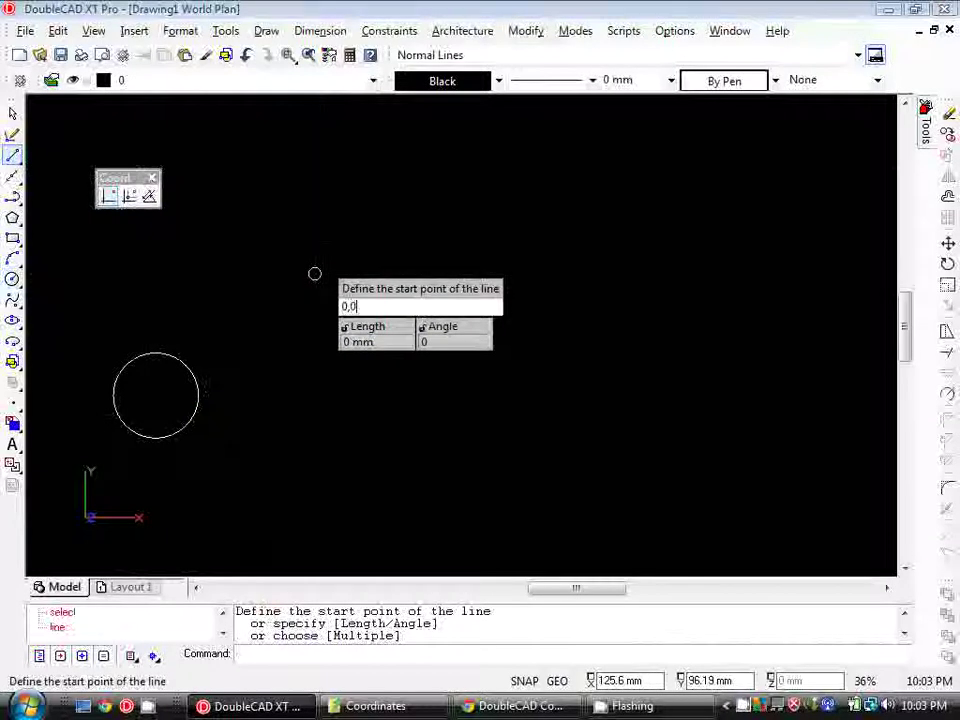
key(Return)
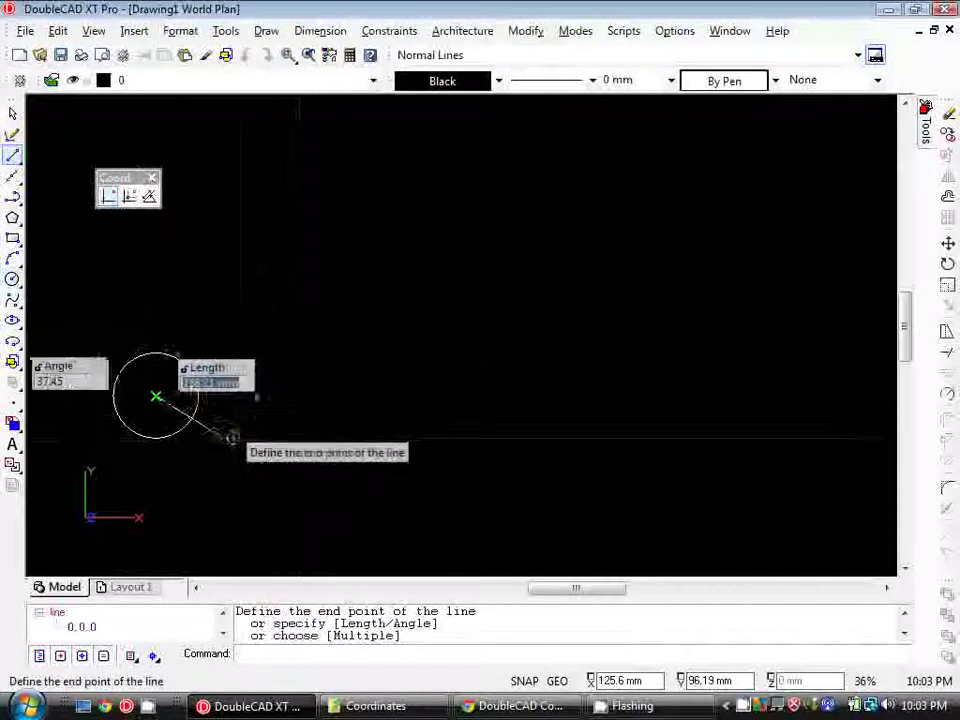
click(269, 396)
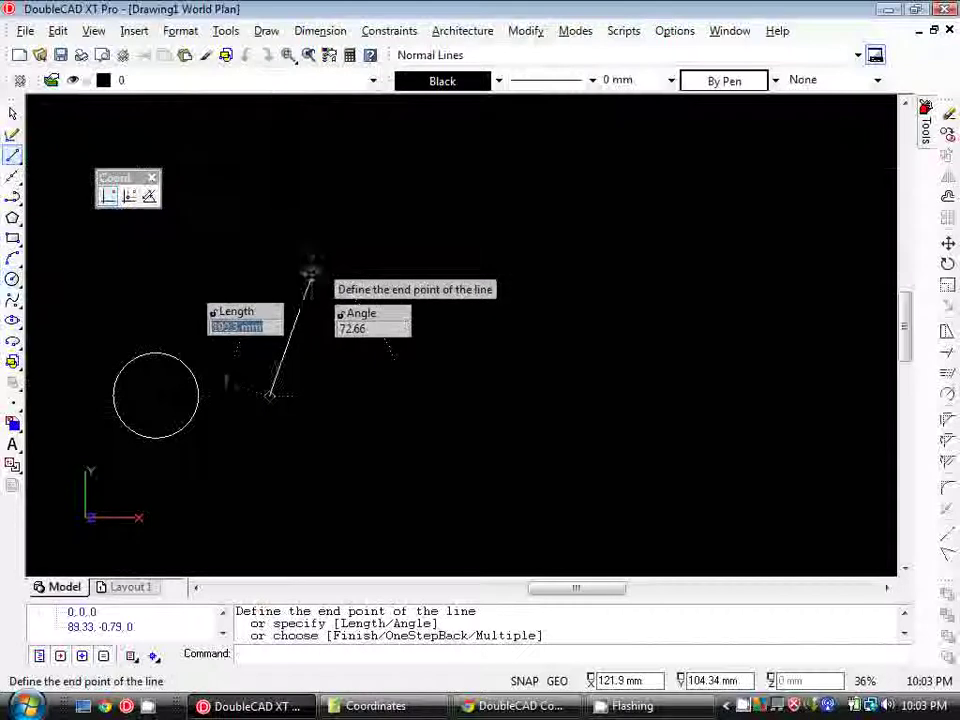
key(Escape)
- Draw a trial zigzag ending at point 50,0, then undo it
click(14, 158)
click(243, 328)
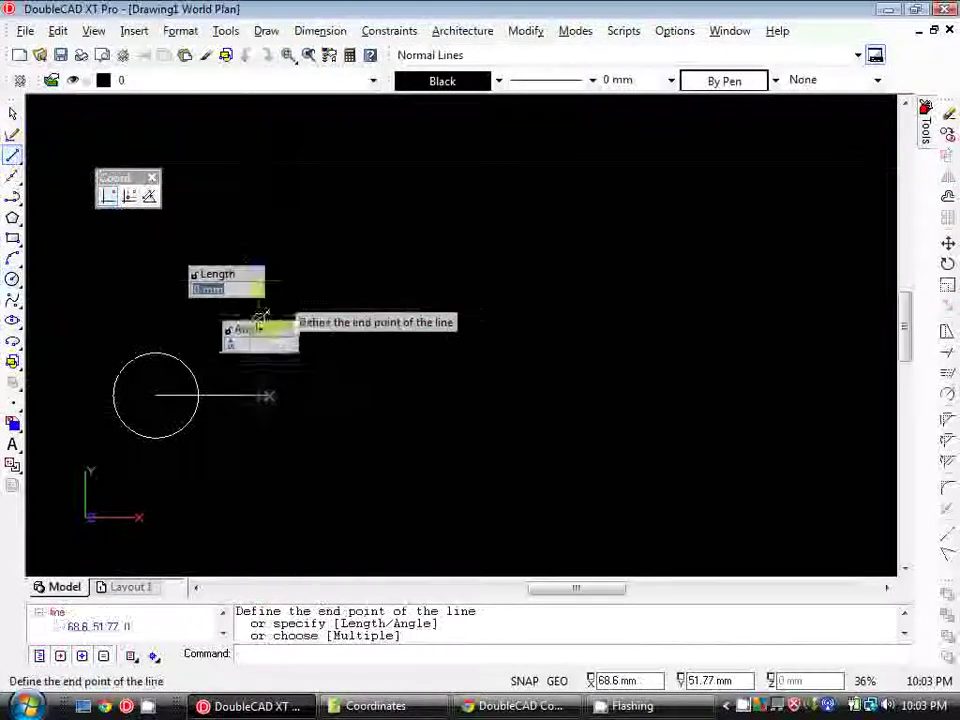
click(303, 262)
click(411, 280)
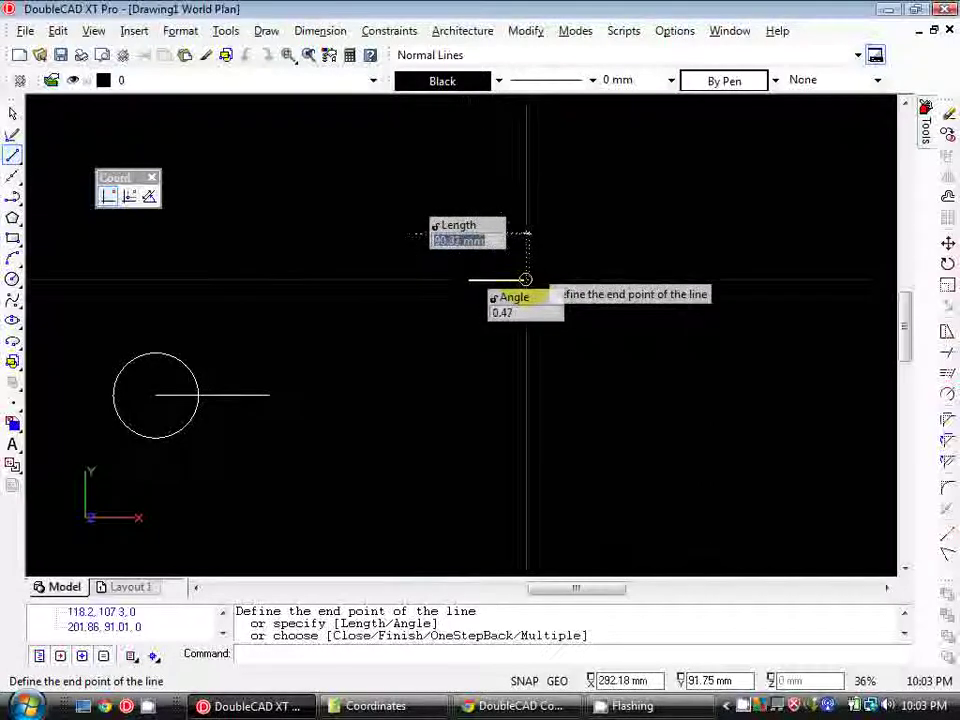
text(50,0)
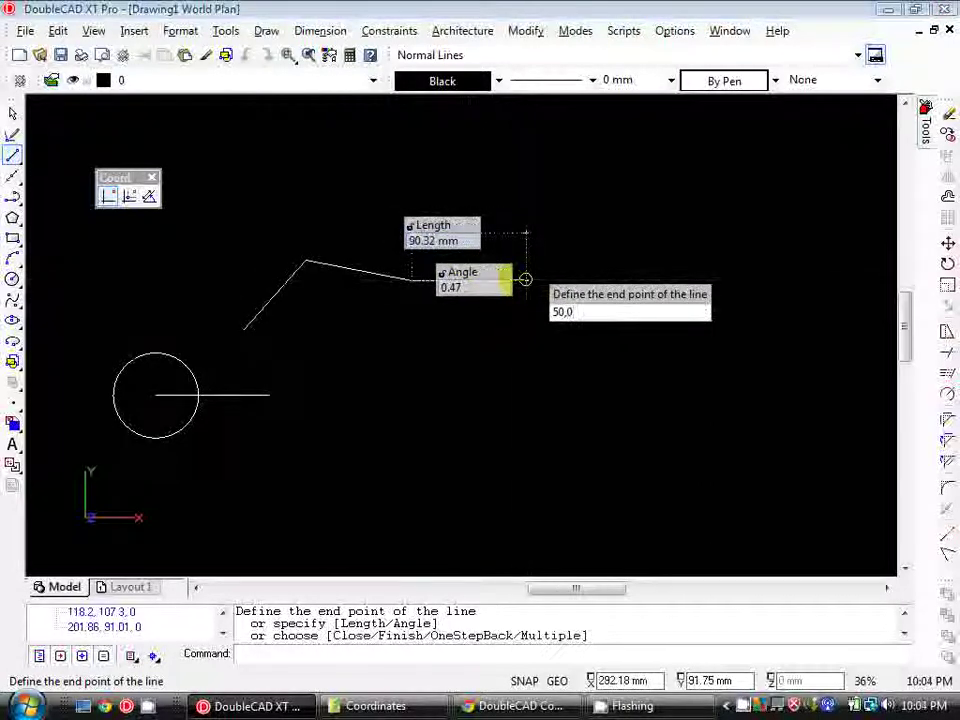
key(Return)
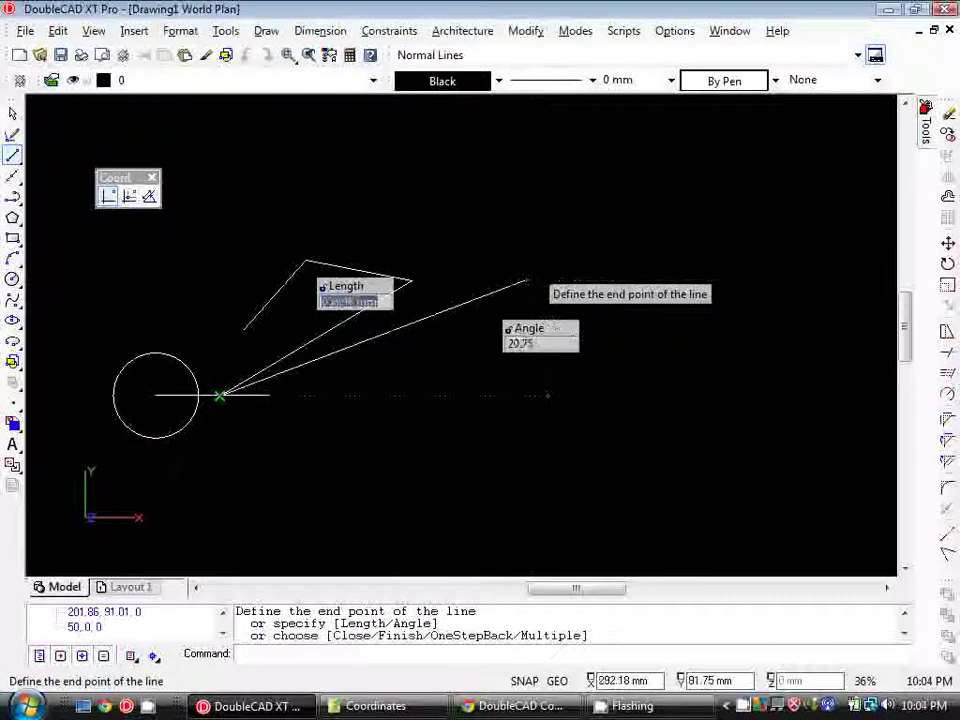
key(Escape)
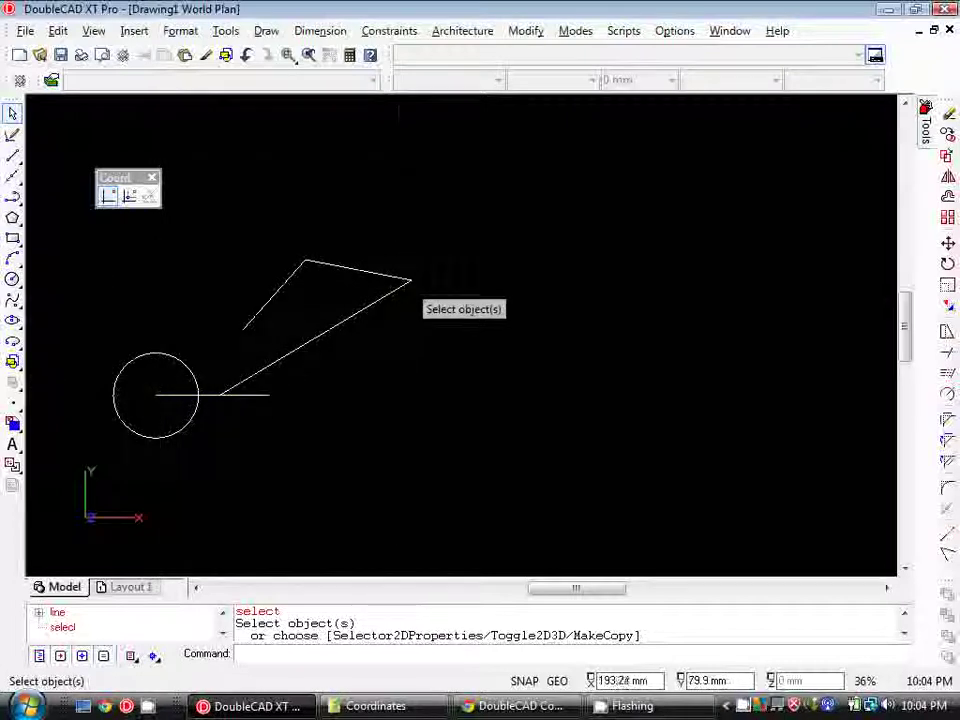
key(ctrl+z)
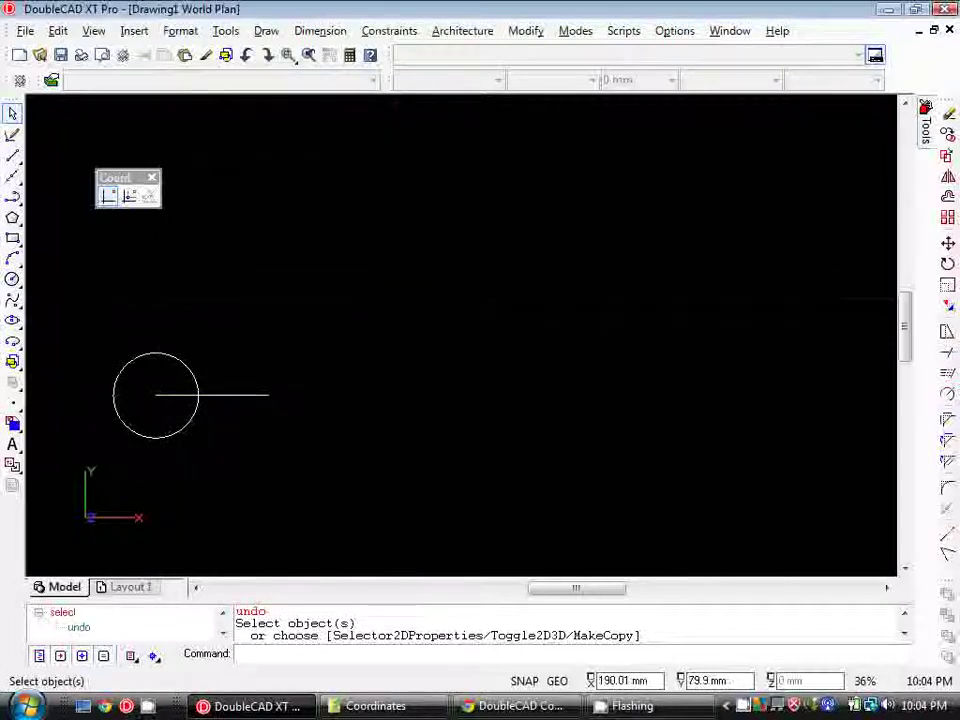
- Draw a zigzag of three picked vertices ending with a relative 50,0 leg to the right
click(12, 155)
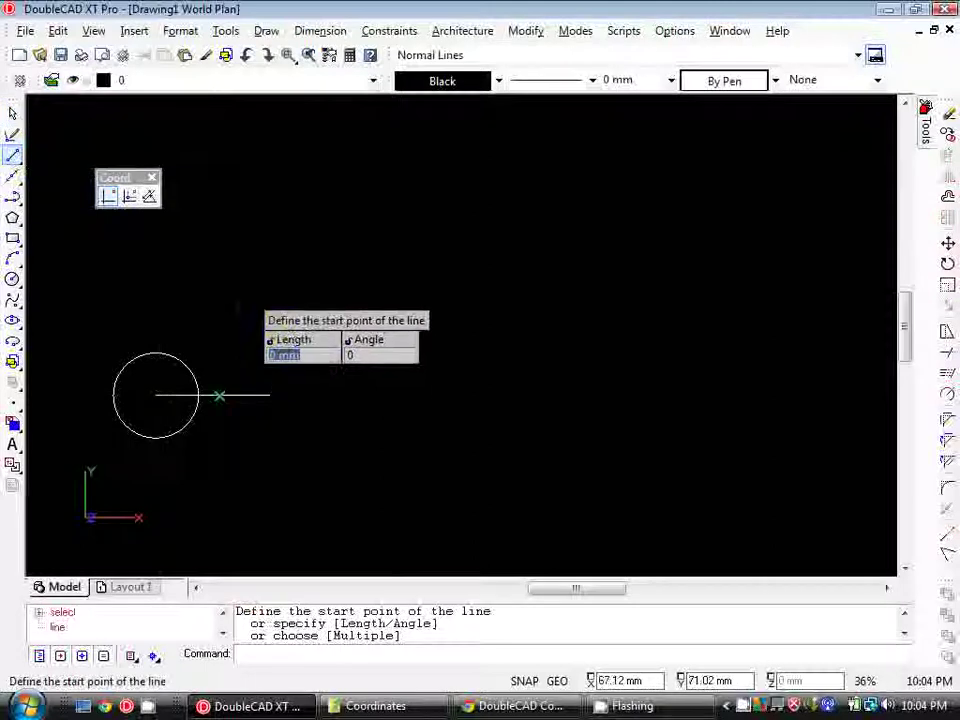
click(237, 310)
click(332, 193)
click(508, 304)
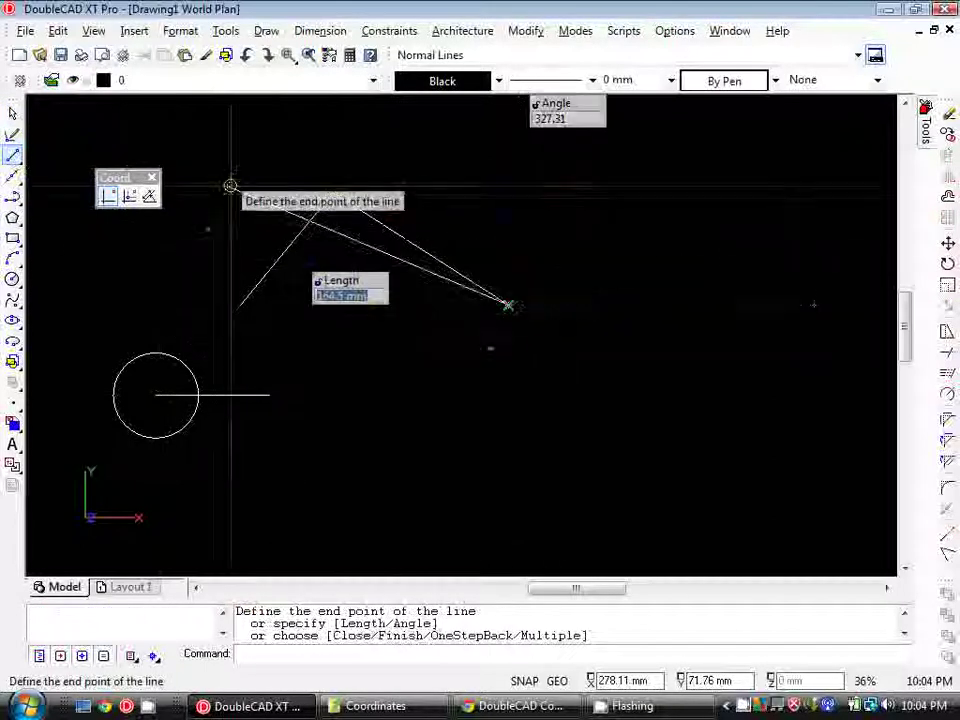
click(130, 196)
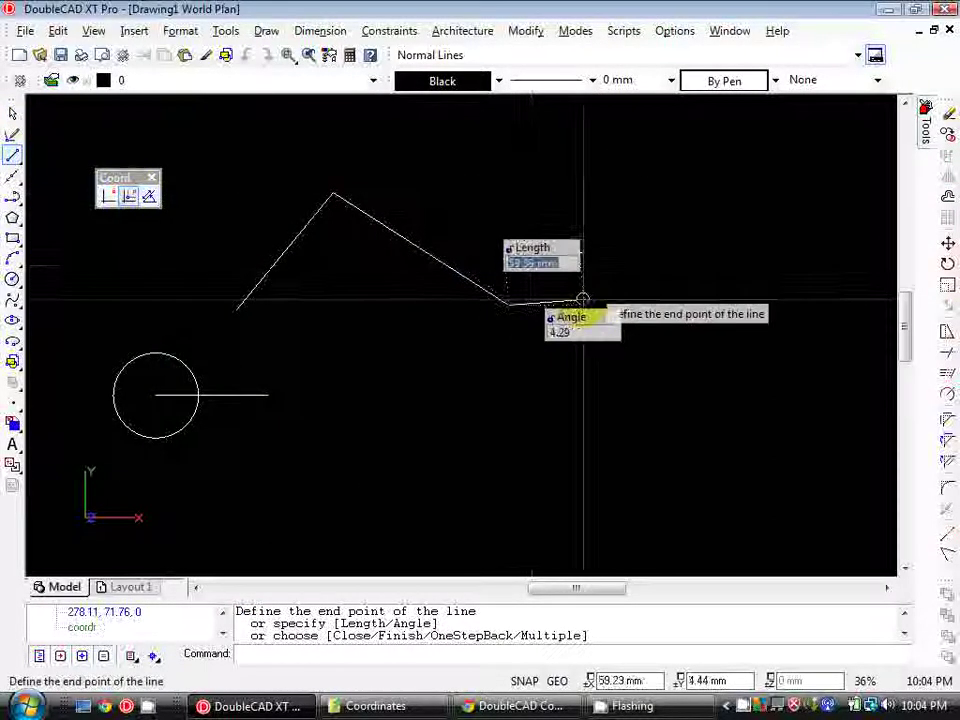
text(50)
key(Tab)
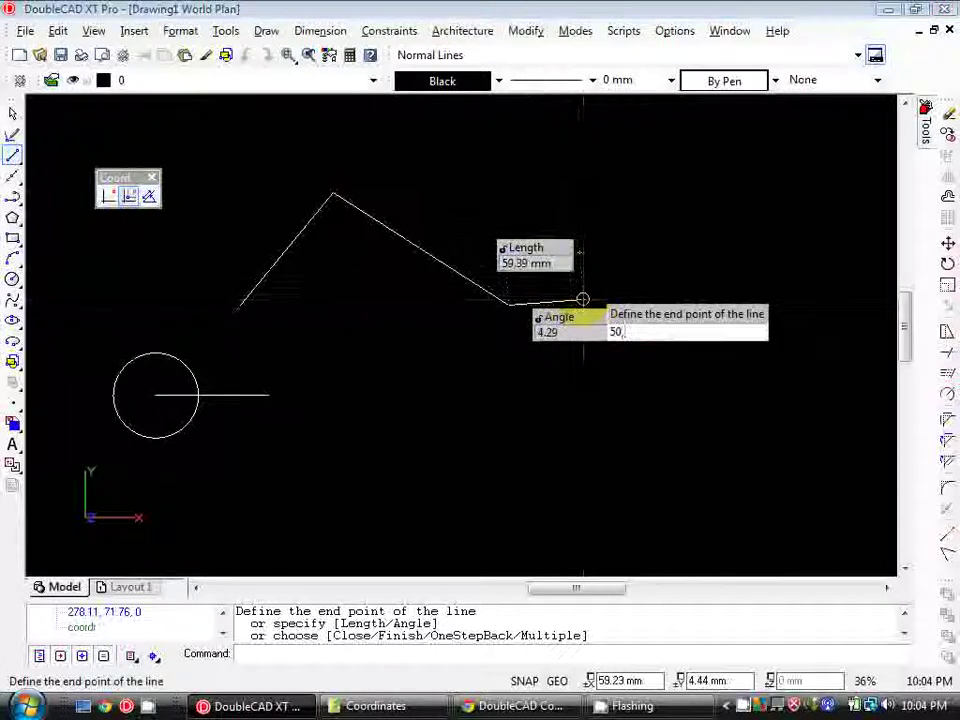
key(Return)
key(Escape)
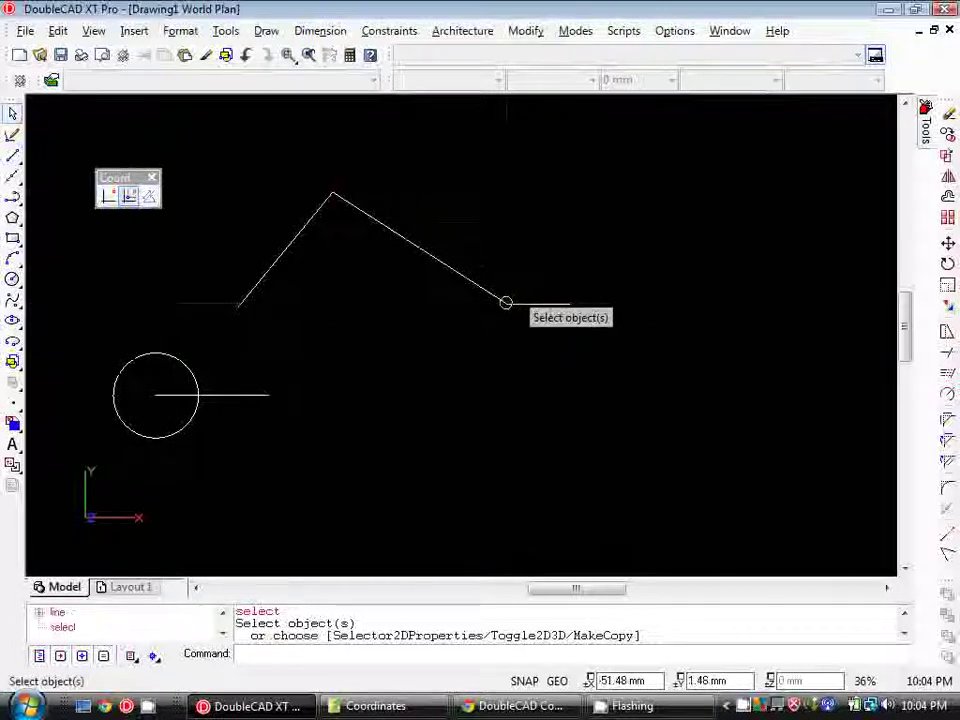
- Draw a line starting at 0,0 and ending at the point 50,50
click(12, 155)
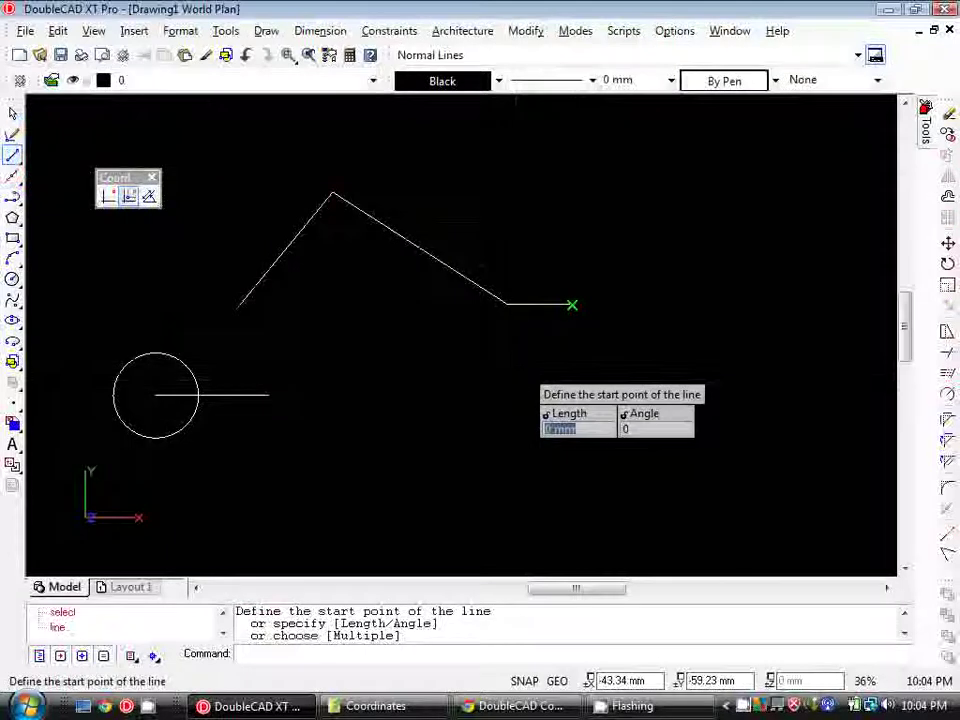
text(0,0)
key(Return)
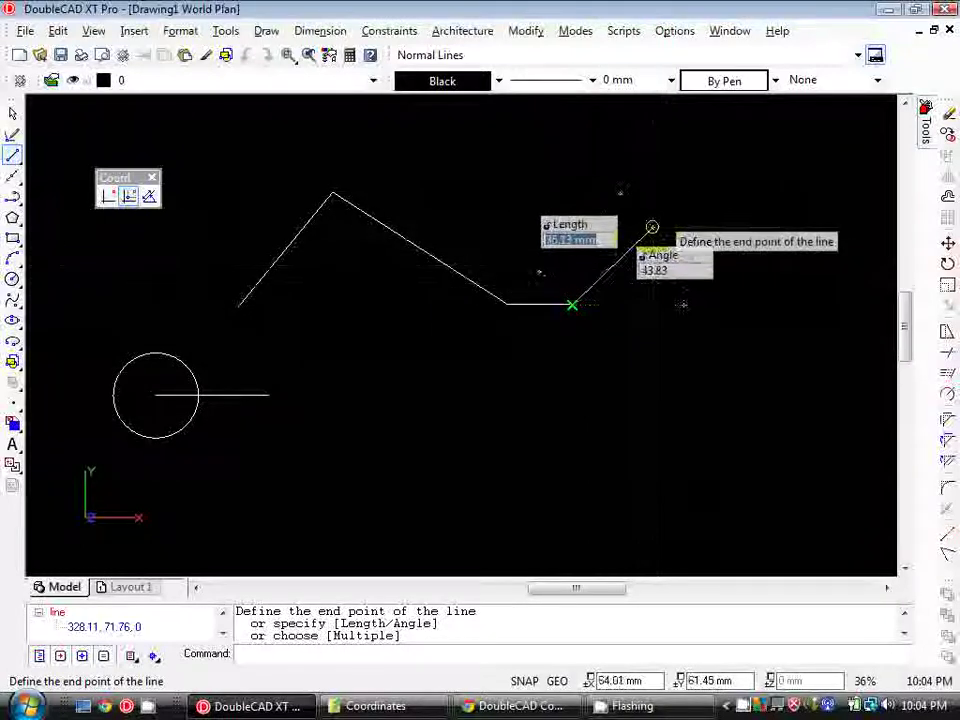
text(50,50)
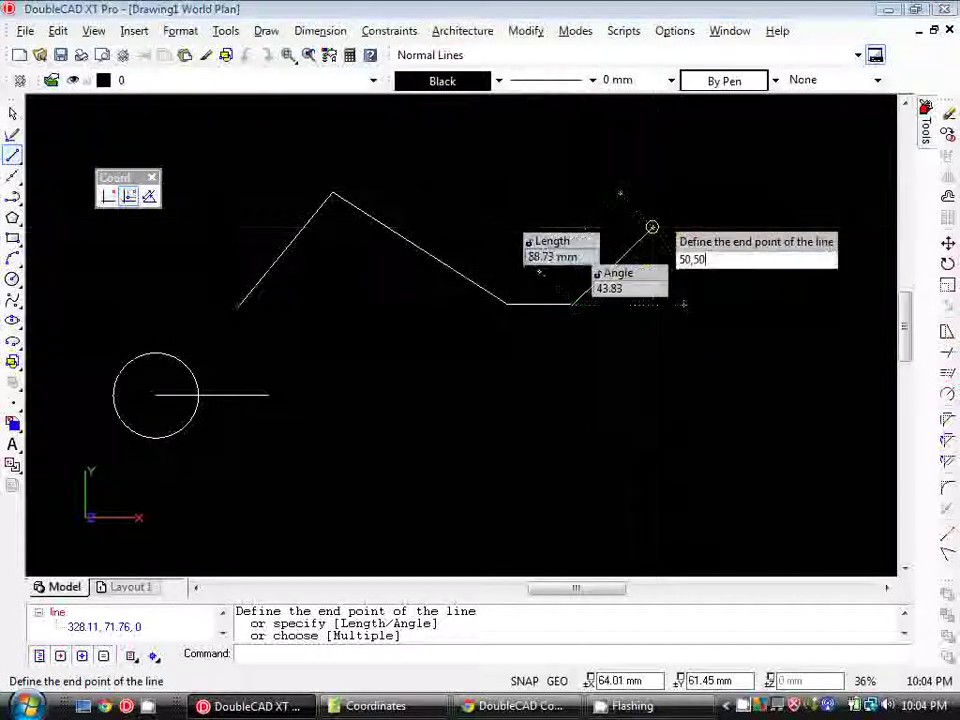
key(Return)
key(Escape)
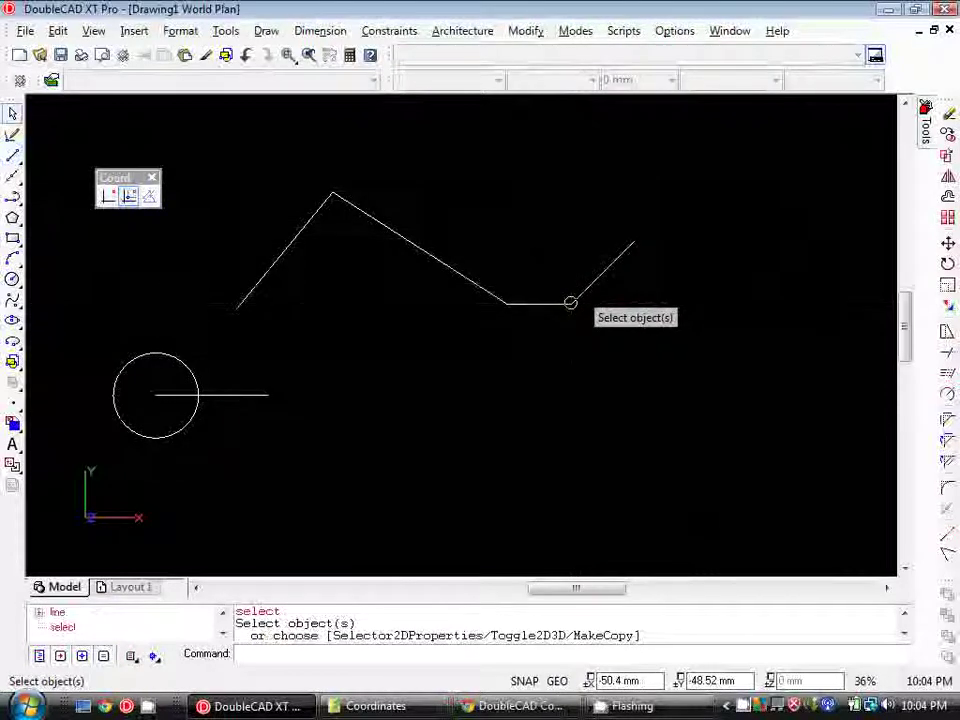
click(108, 197)
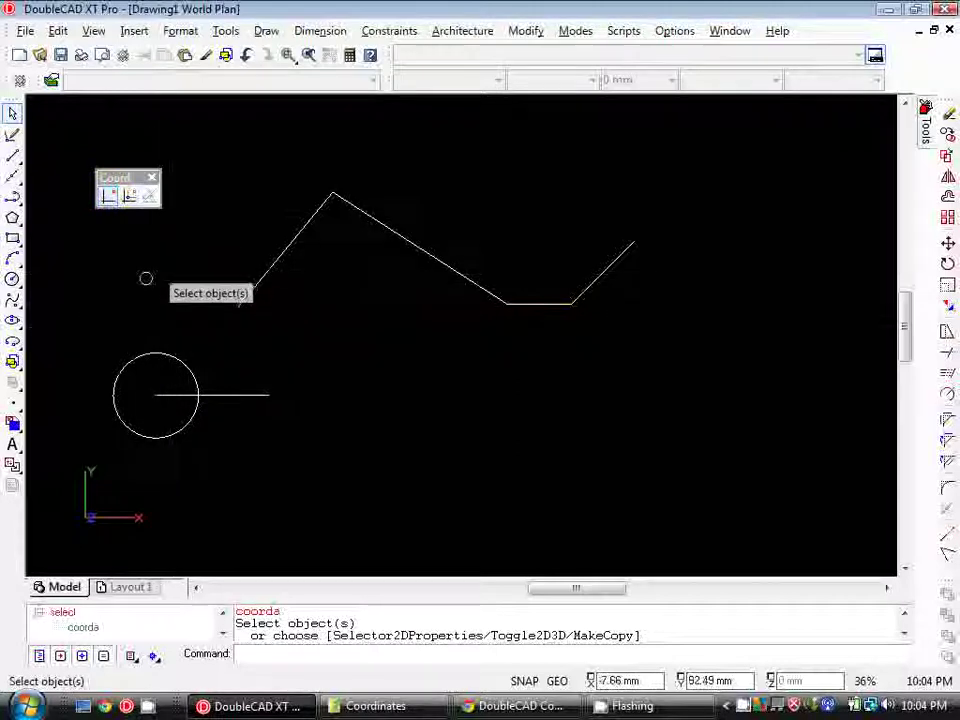
click(12, 158)
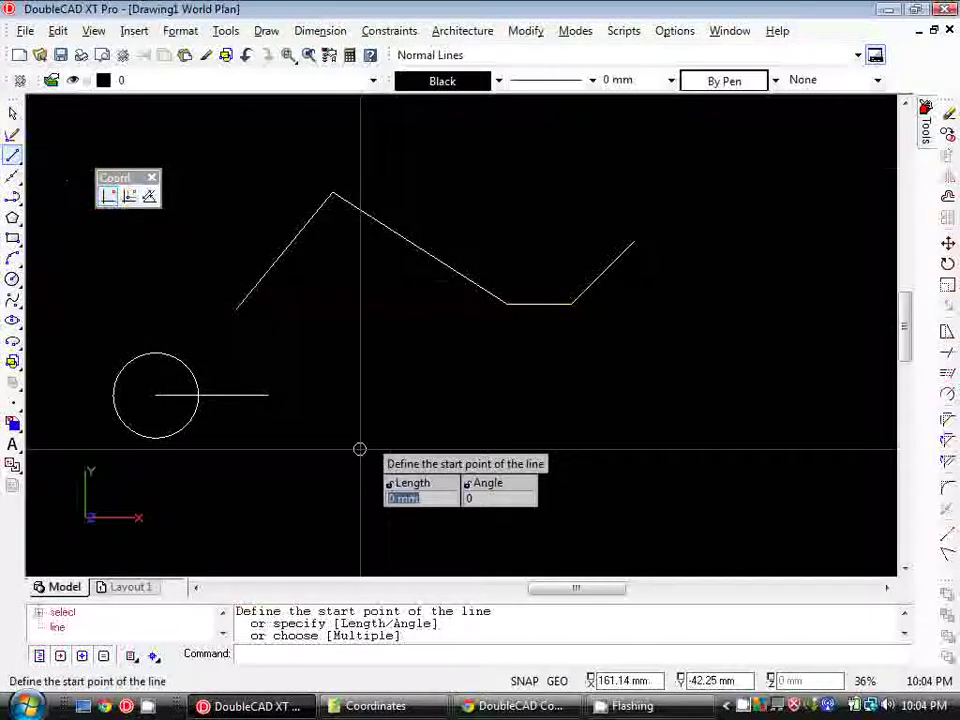
click(360, 438)
click(428, 357)
click(553, 443)
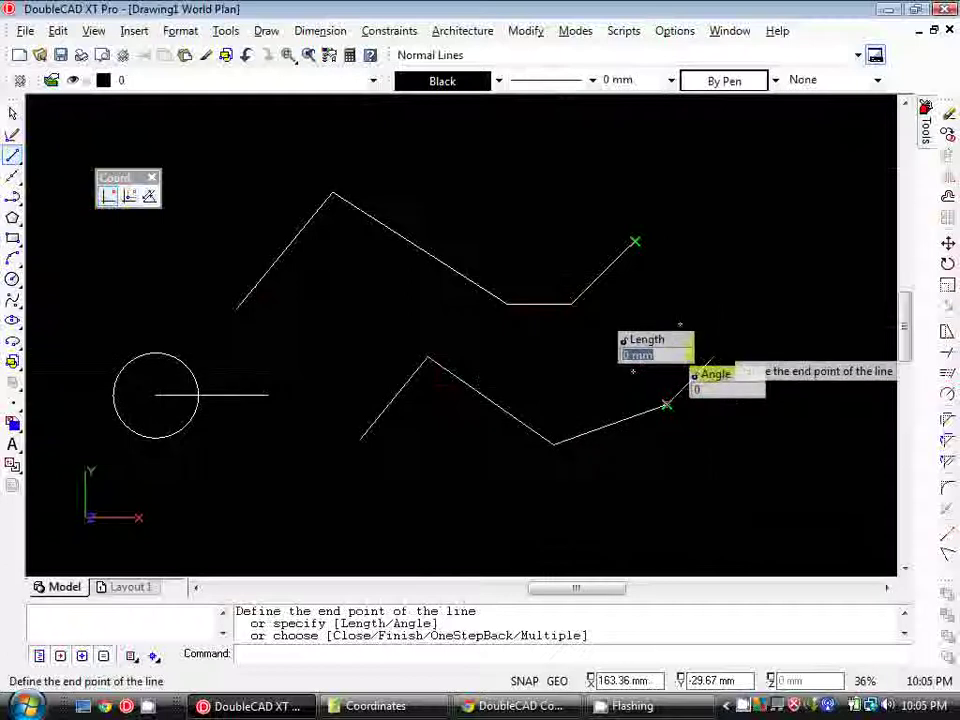
click(667, 405)
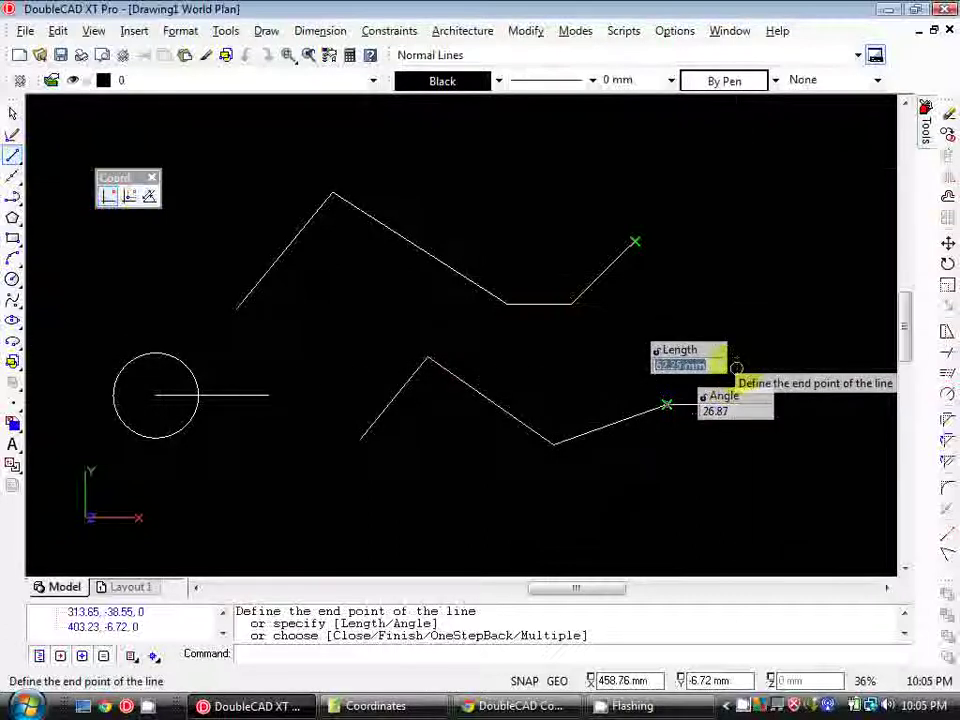
text(62.25)
key(Tab)
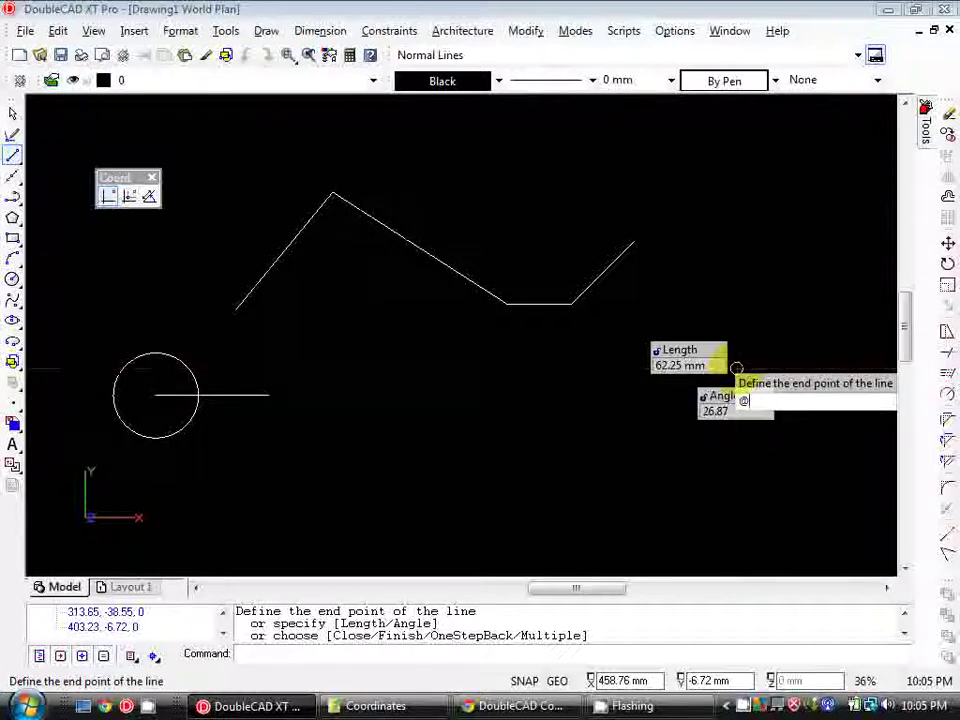
key(Return)
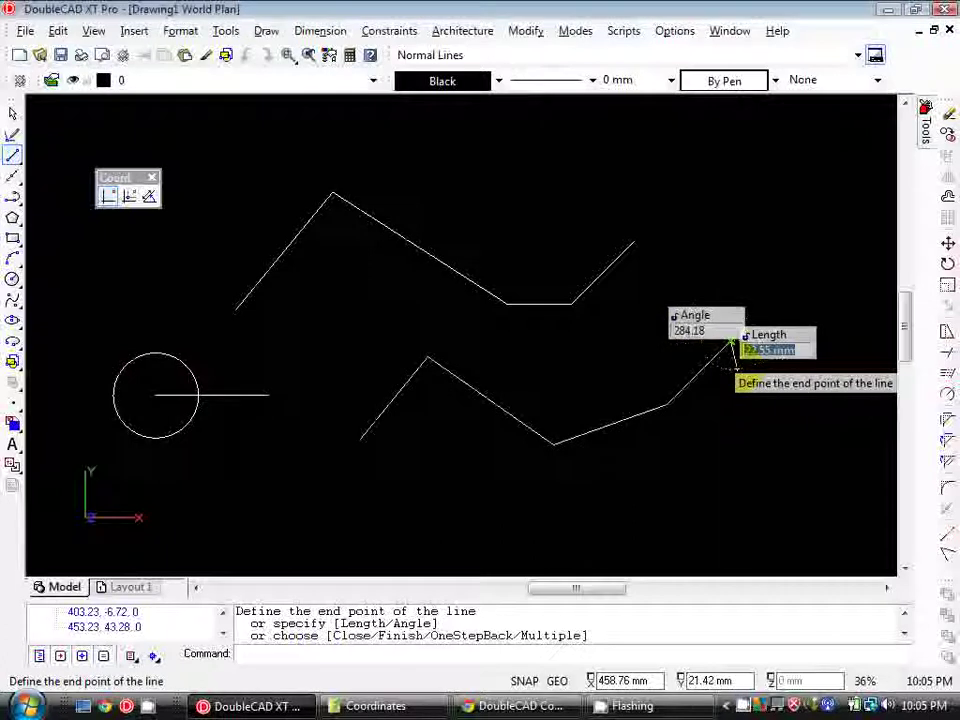
key(Escape)
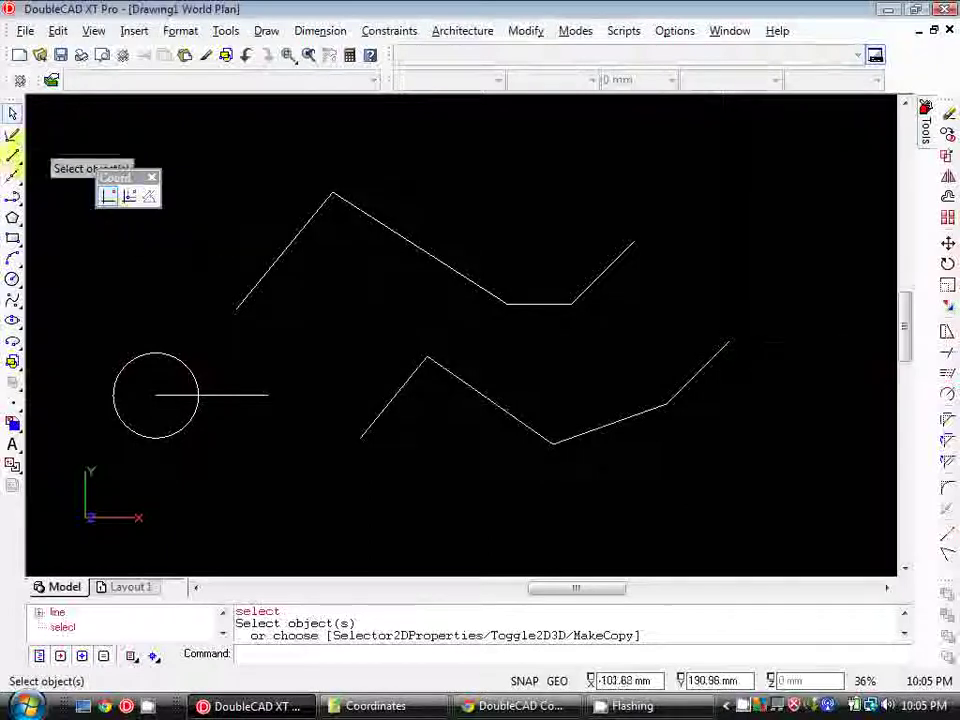
- Draw a 50 mm line at 45° above the zigzags with polar entry 50<45
click(12, 155)
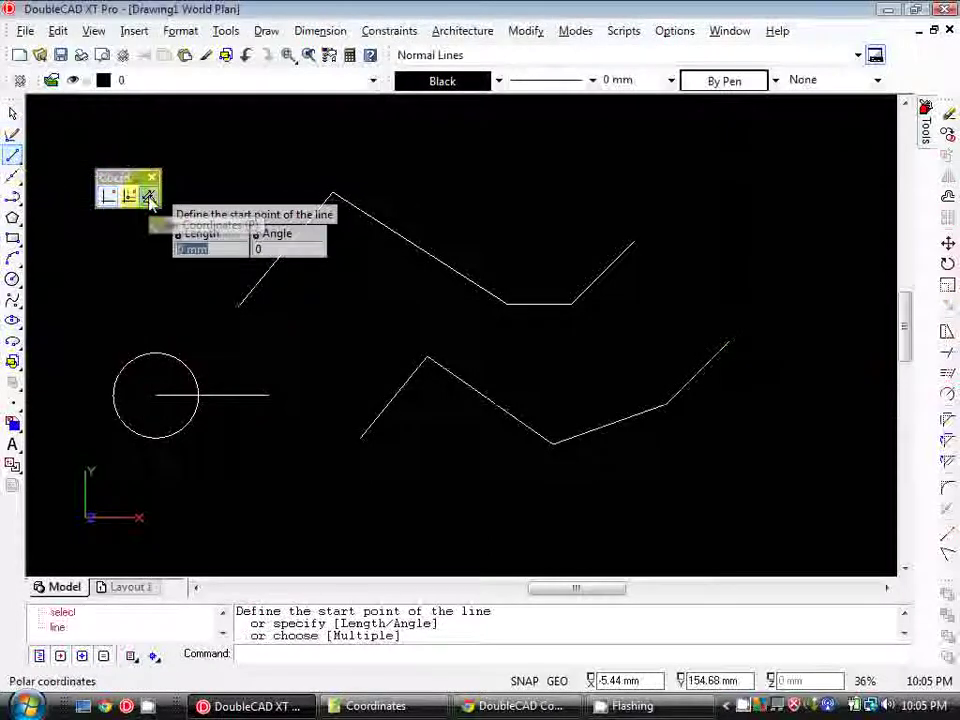
click(149, 198)
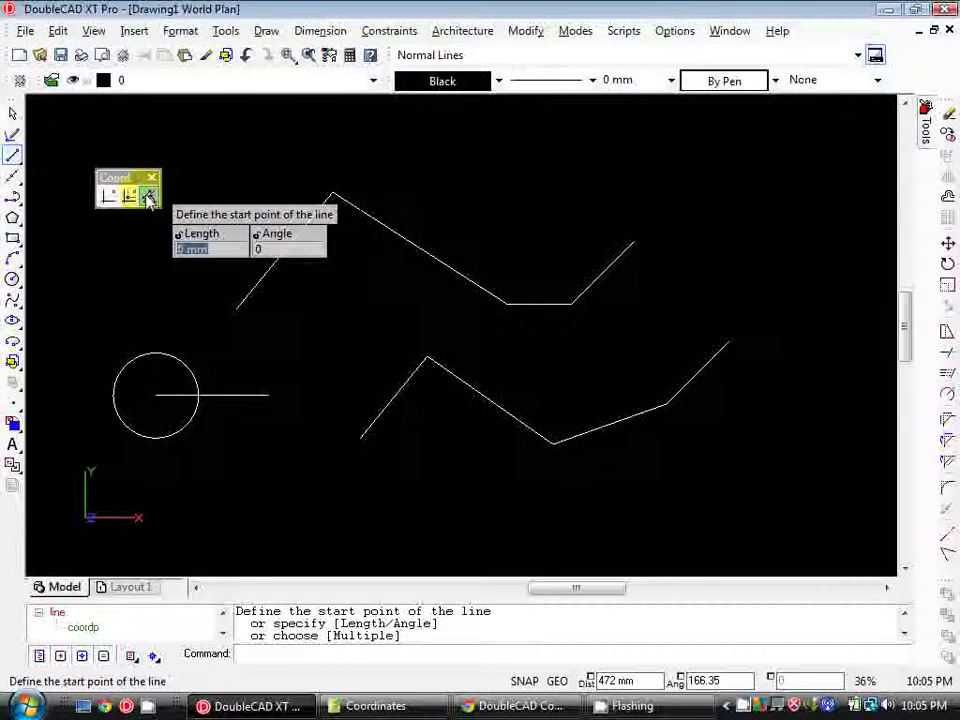
middle_drag(419, 220, 331, 325)
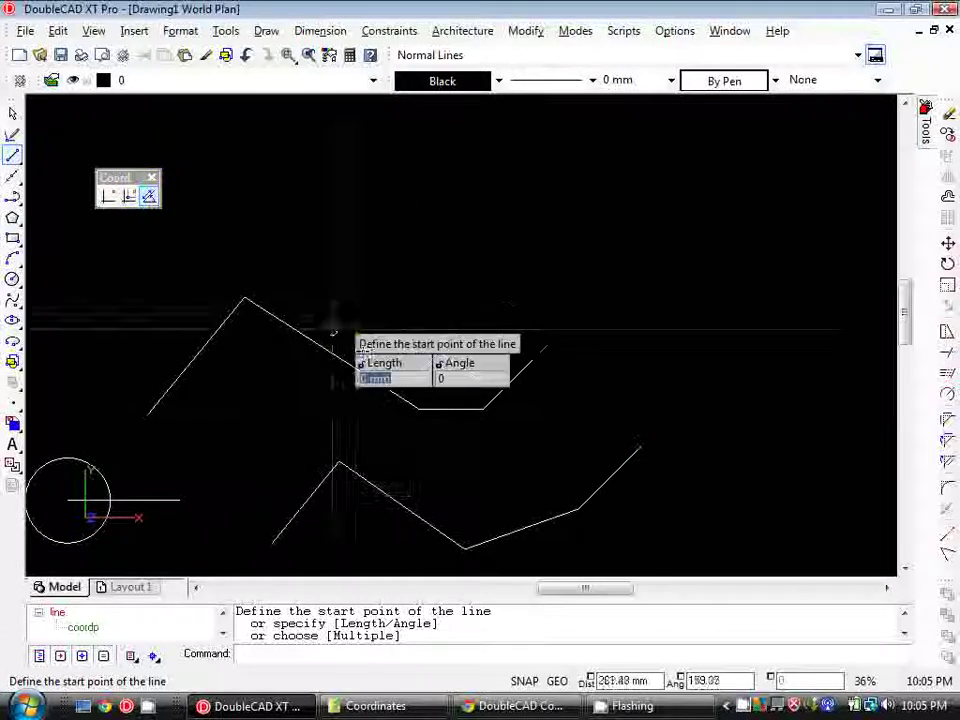
click(355, 273)
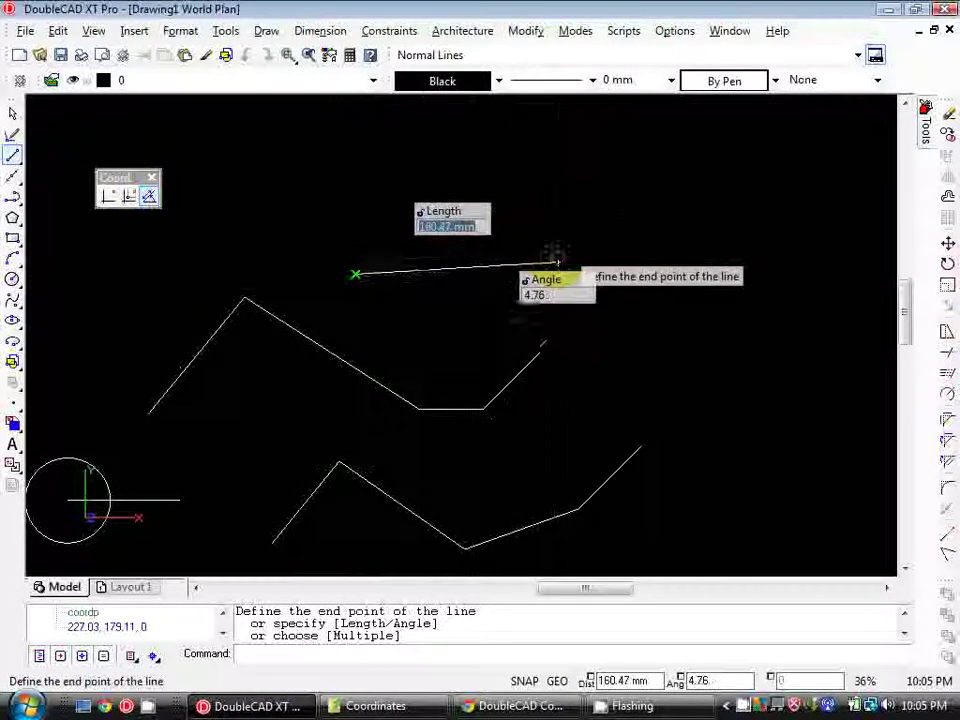
text(50)
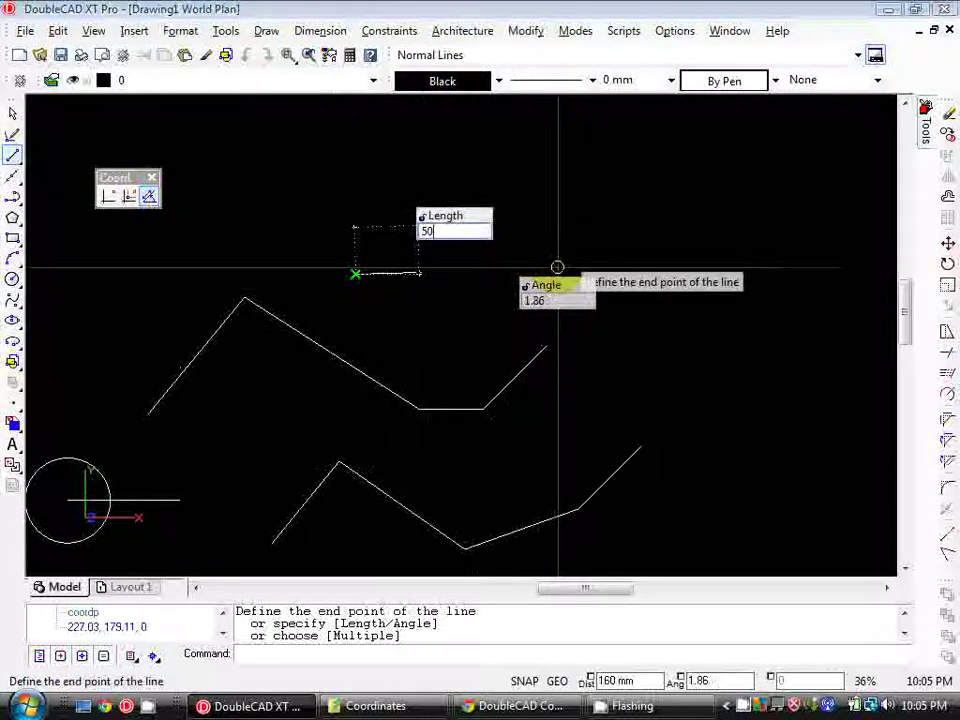
text(<45)
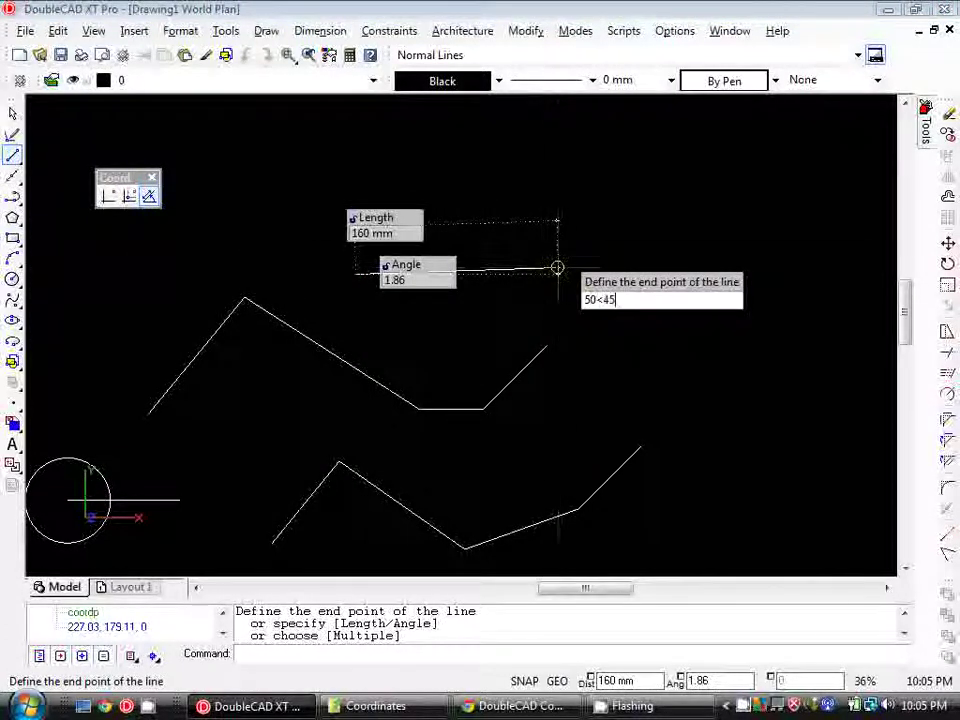
key(Return)
key(Escape)
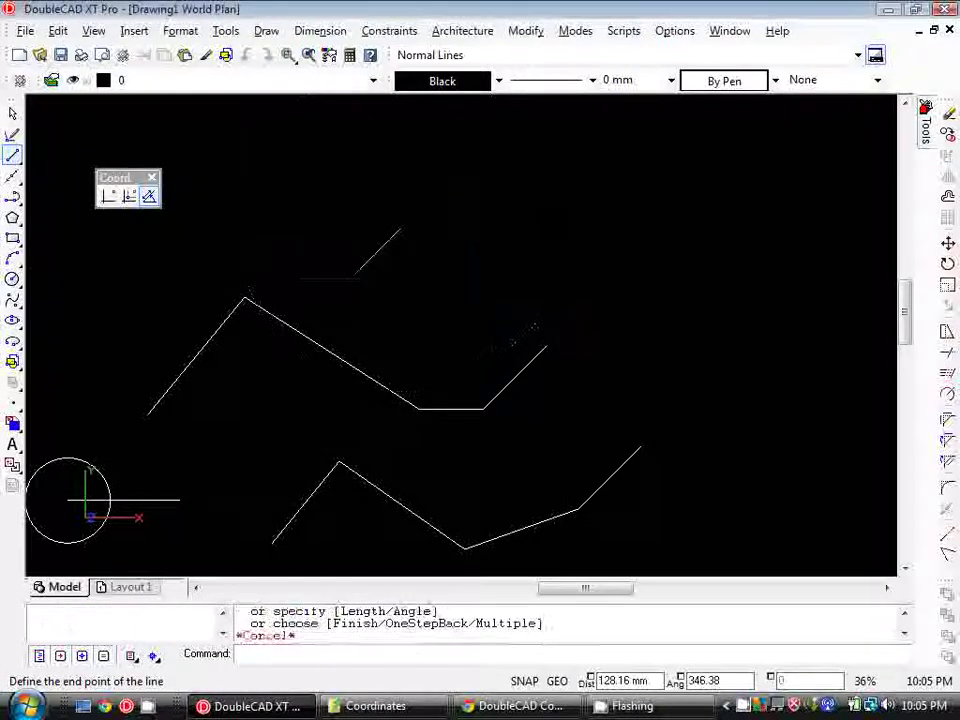
scroll(369, 258, up, 2)
- Draw a 120 mm line at 32° (120<32) to the right of the 45° line
scroll(369, 258, up, 1)
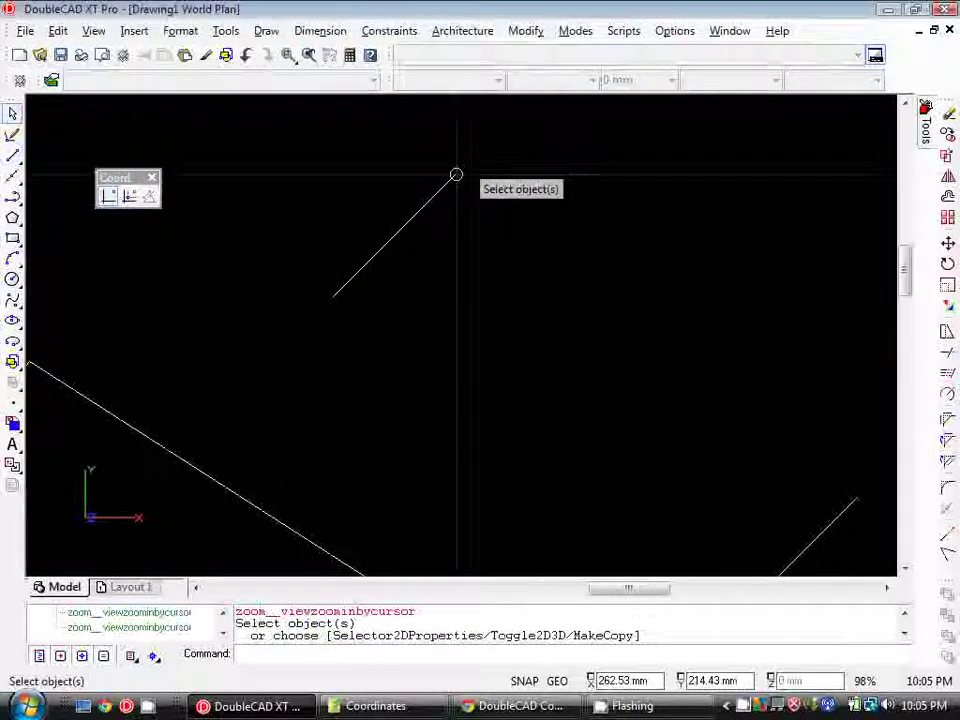
click(17, 162)
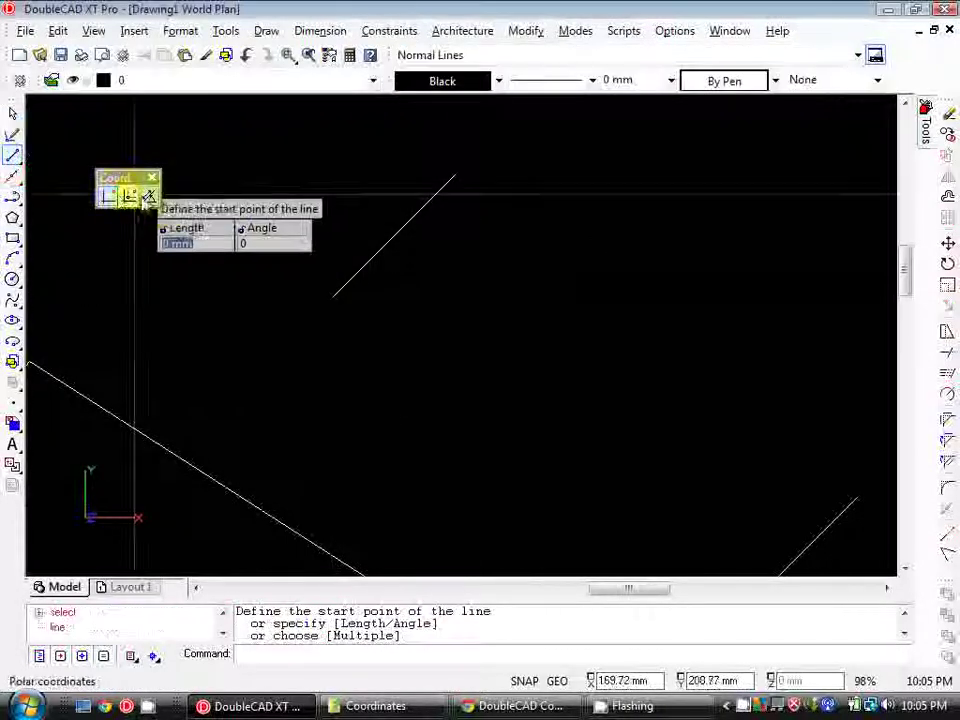
middle_drag(467, 270, 206, 265)
scroll(362, 292, down, 1)
click(363, 292)
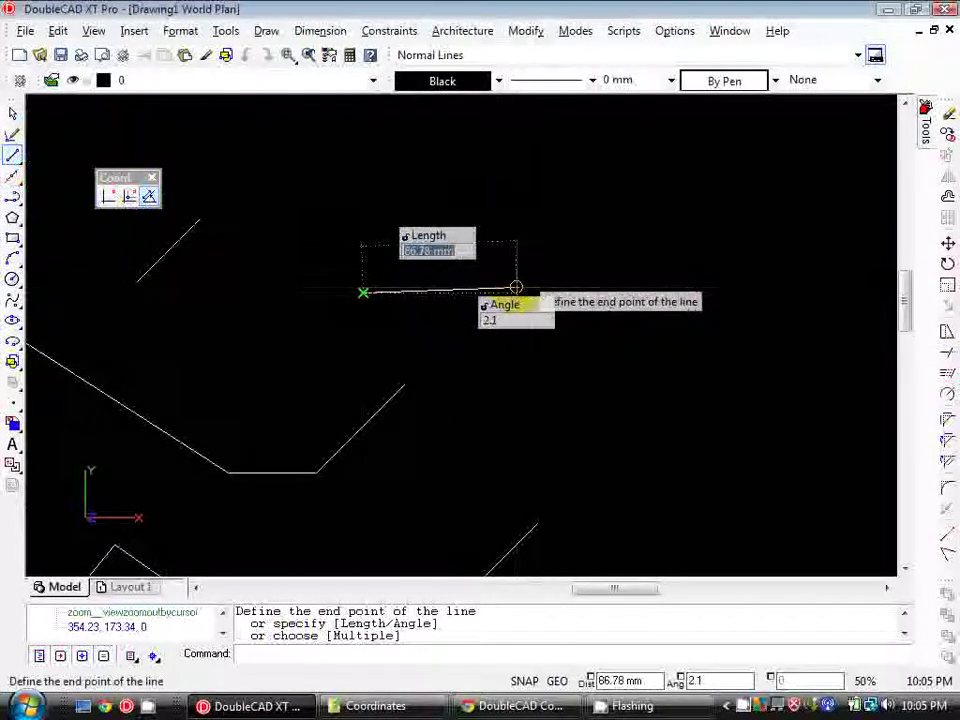
text(120)
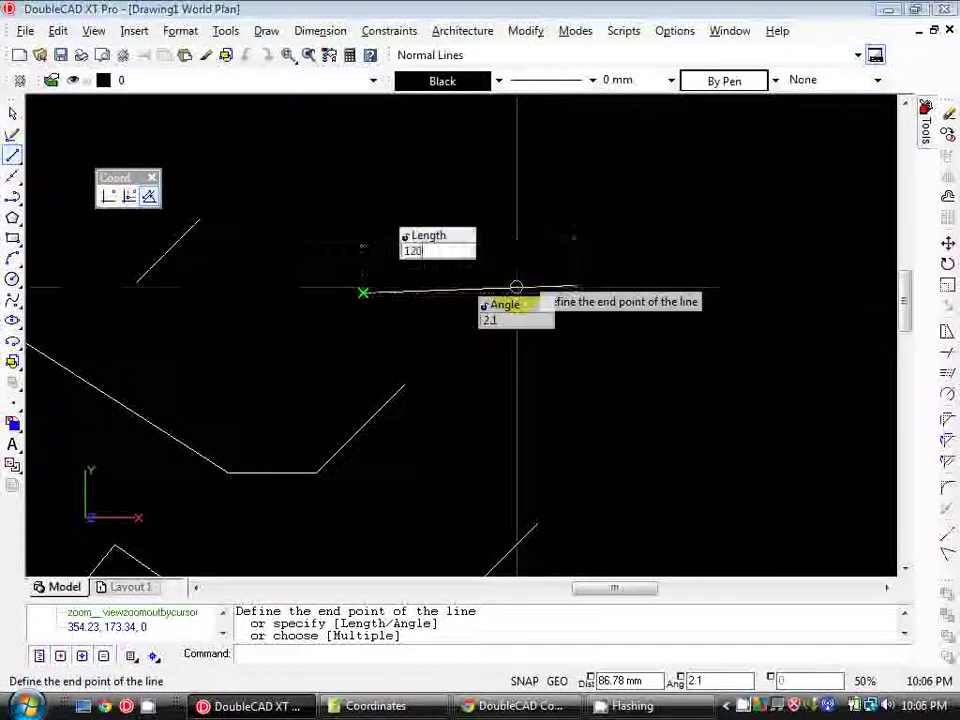
text(<)
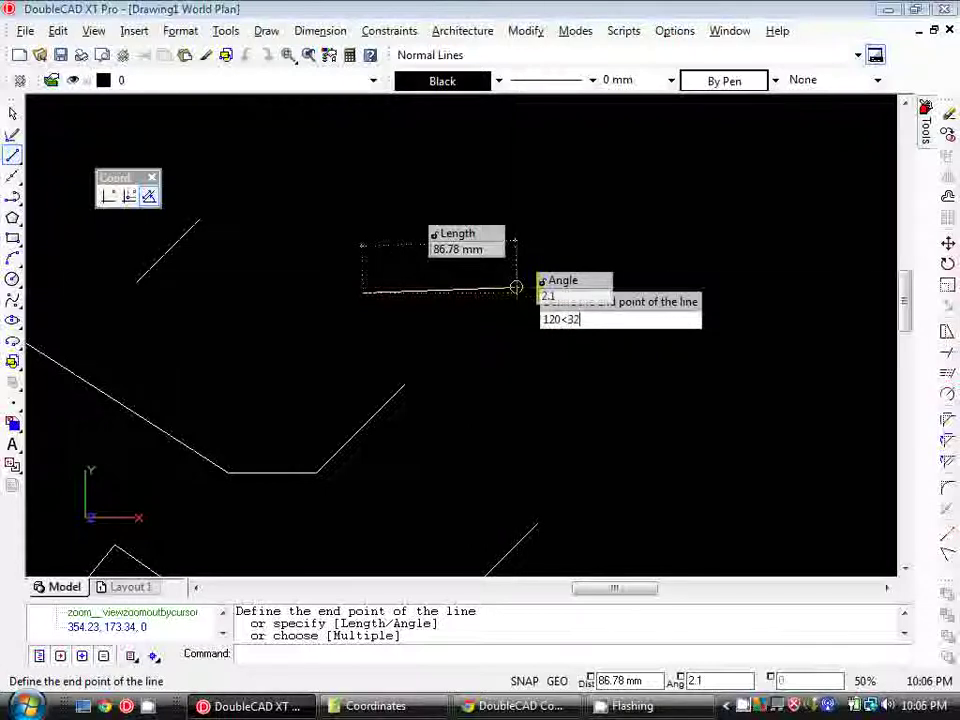
text(32)
key(Return)
scroll(572, 257, down, 2)
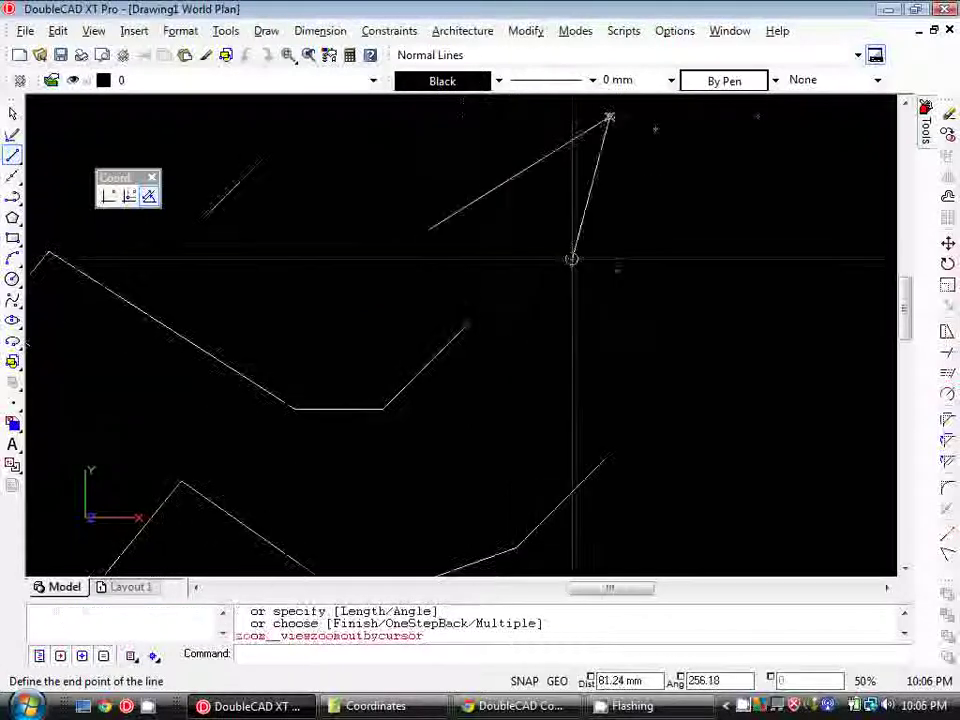
key(Escape)
- Pan the view to show the circle, both zigzags and the two polar lines
mouse_move(475, 236)
middle_down()
mouse_move(694, 260)
mouse_move(615, 302)
middle_up()
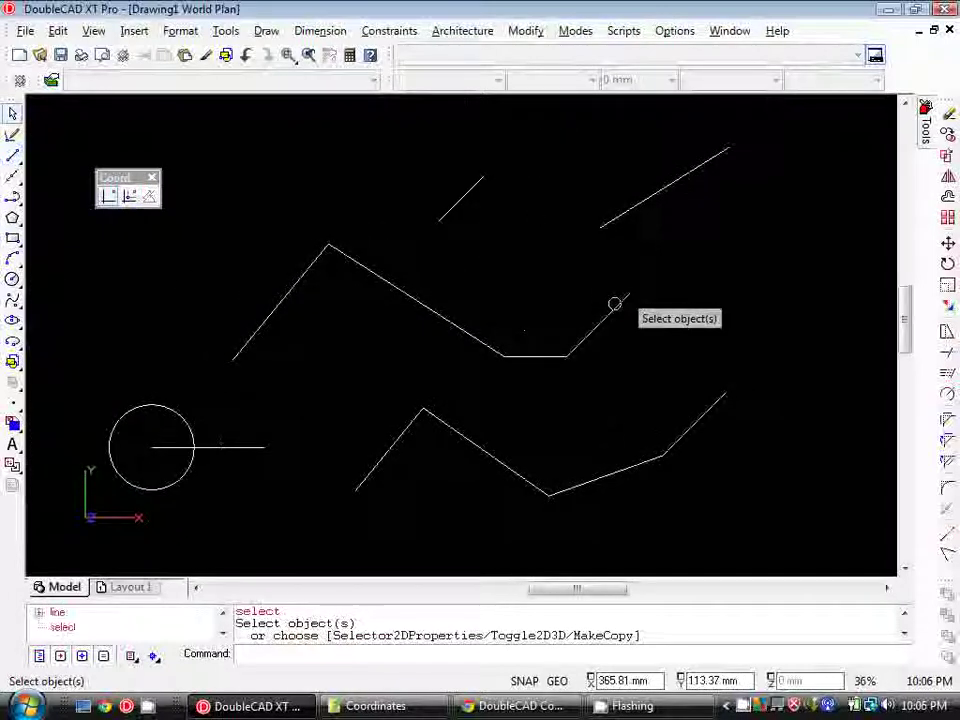